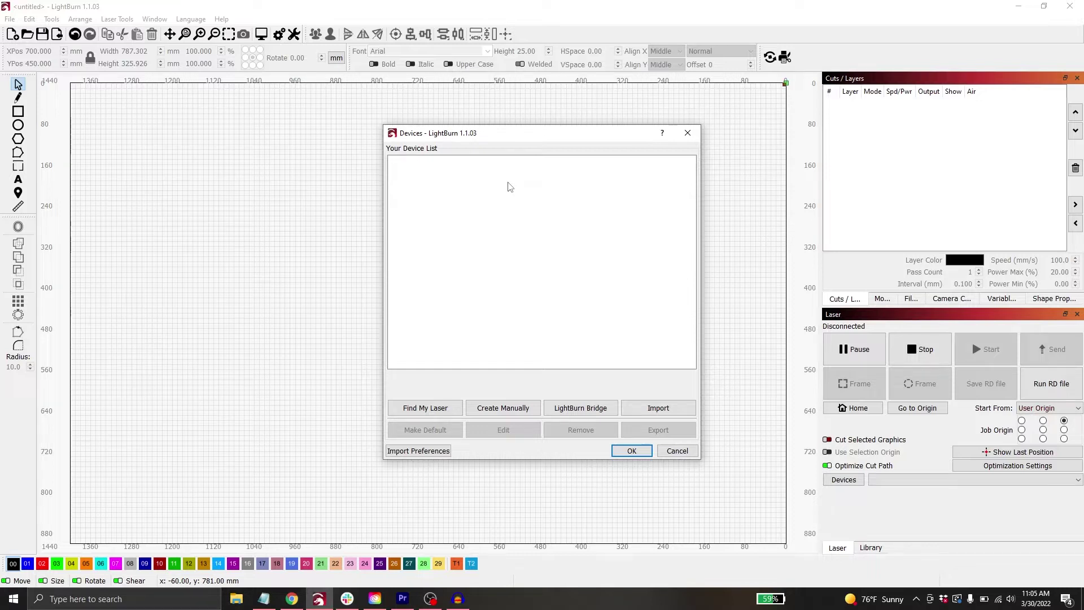
- Import the NOVA14 USB.lbdev device profile from the Settings folder on the USB drive
left_click(660, 409)
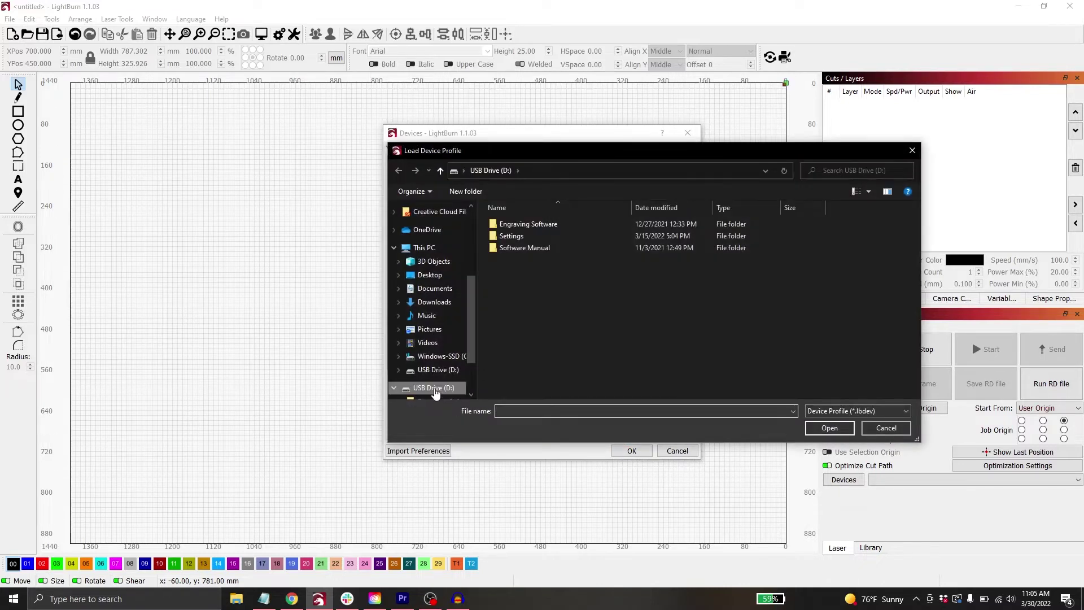
double_click(547, 235)
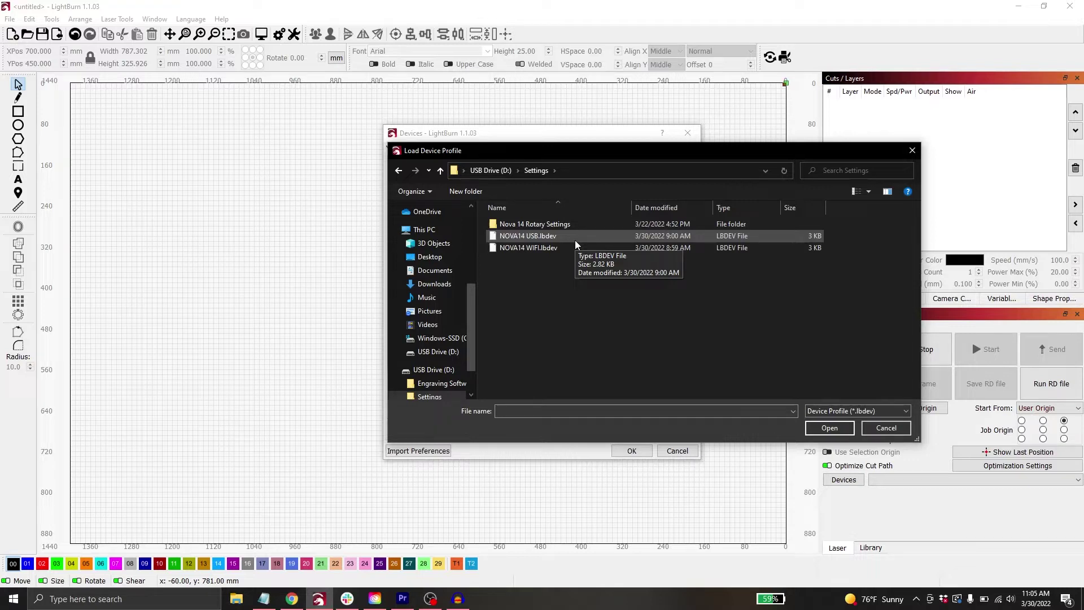
left_click(575, 240)
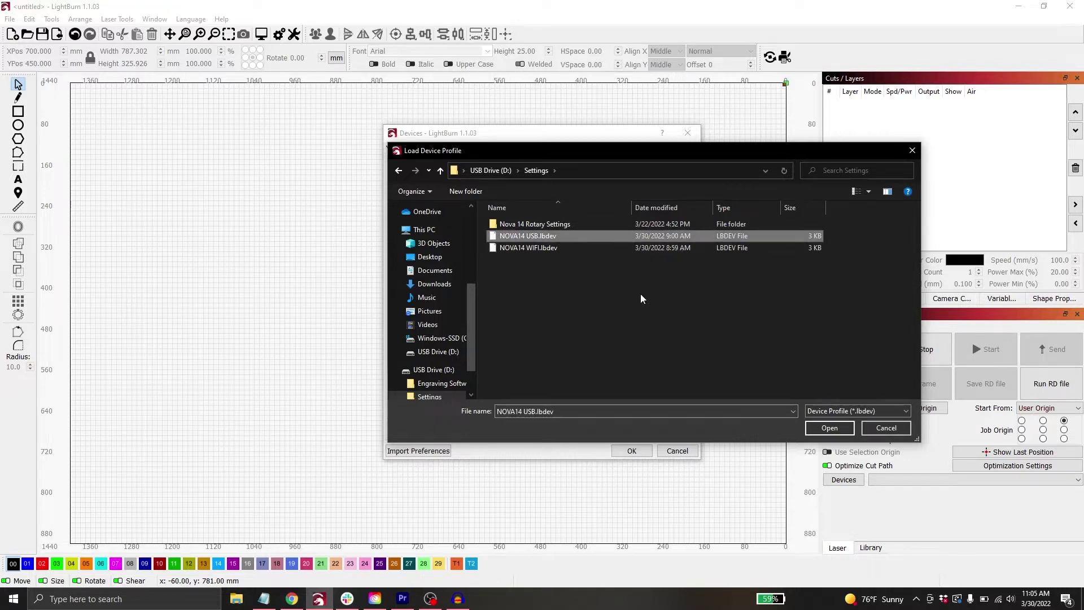
left_click(829, 427)
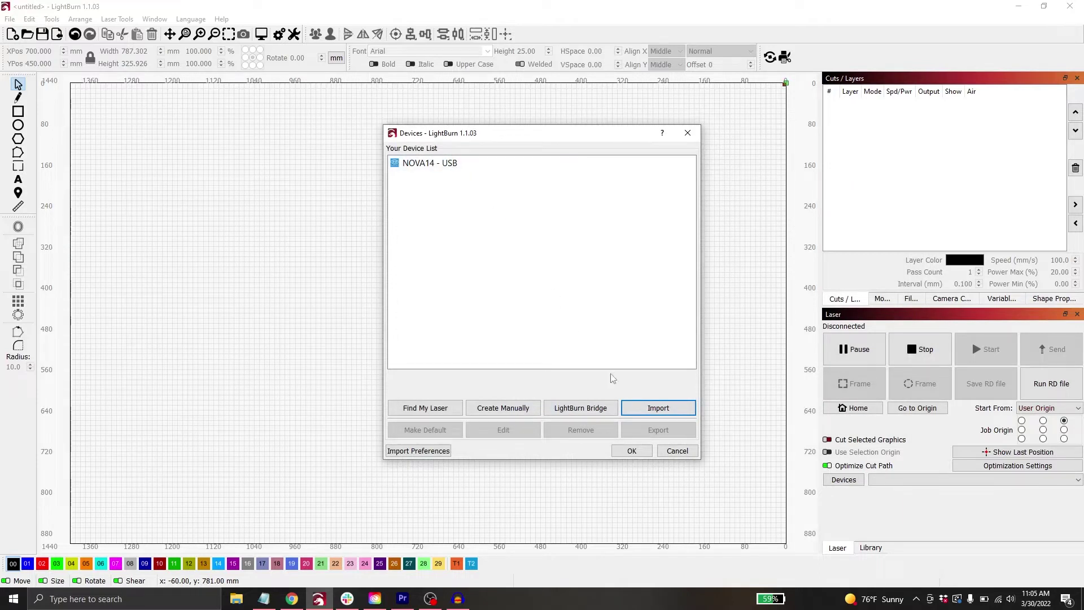
- Import the NOVA14 WIFI.lbdev device profile from the same Settings folder and accept the device list
left_click(657, 409)
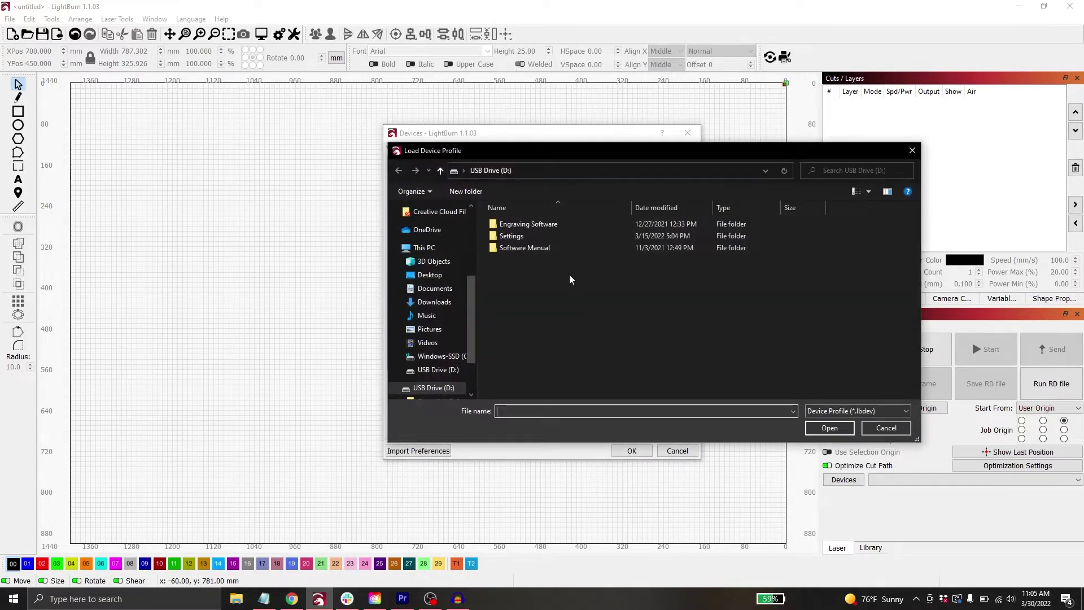
double_click(533, 232)
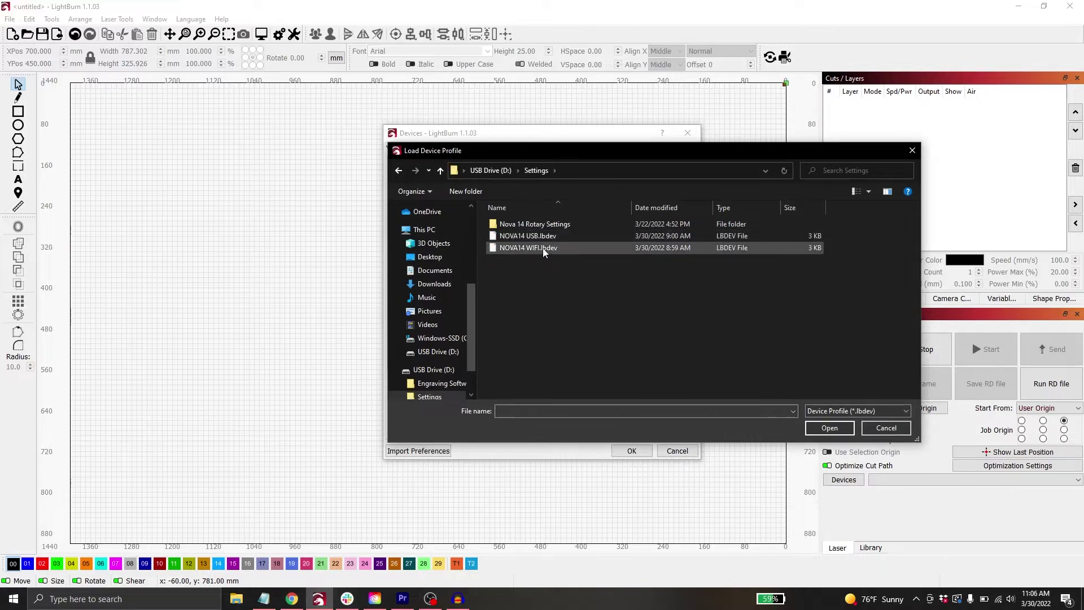
left_click(544, 248)
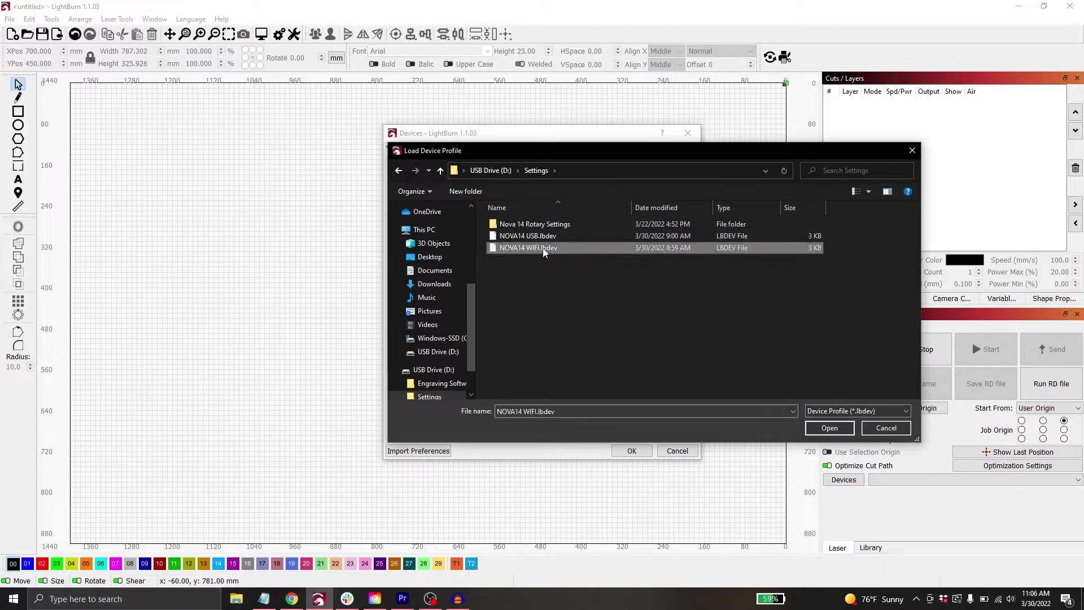
left_click(823, 428)
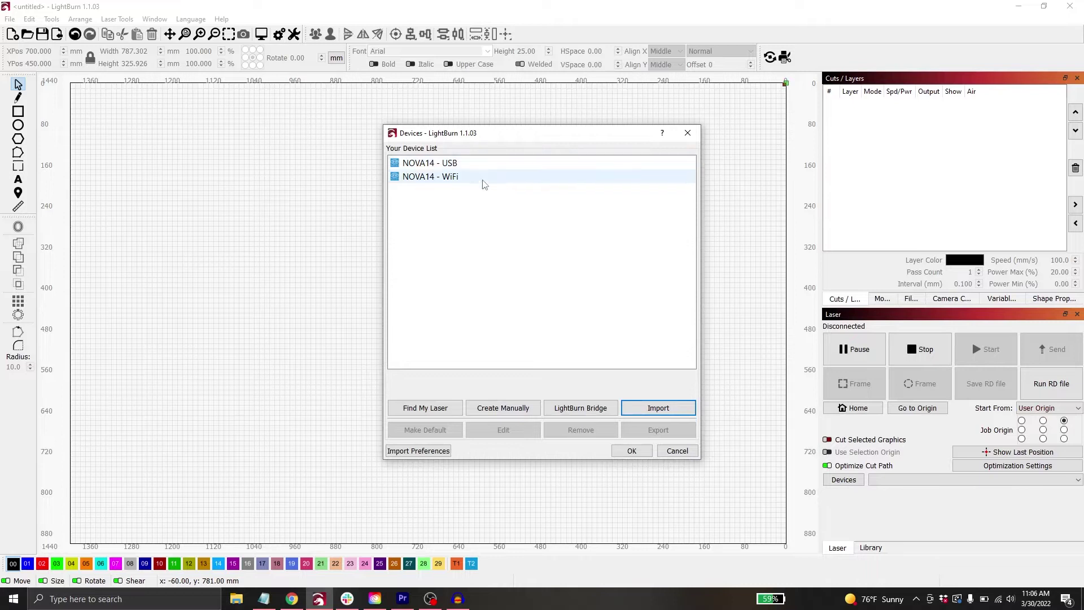
left_click(632, 451)
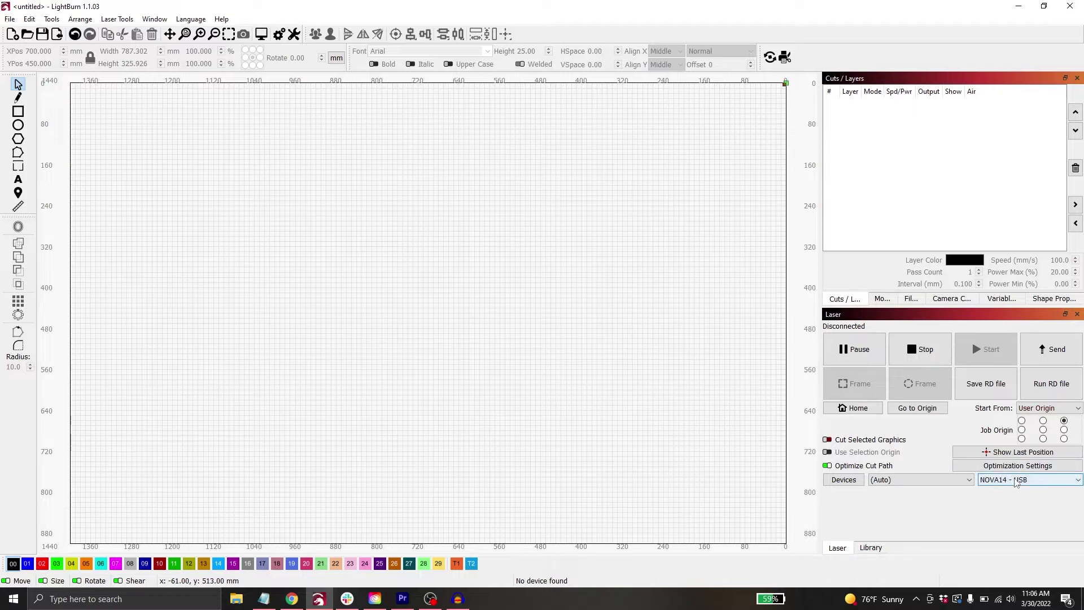
- Make NOVA14 - WiFi the active laser and connect to it over the NOVA14 wireless network
left_click(1044, 480)
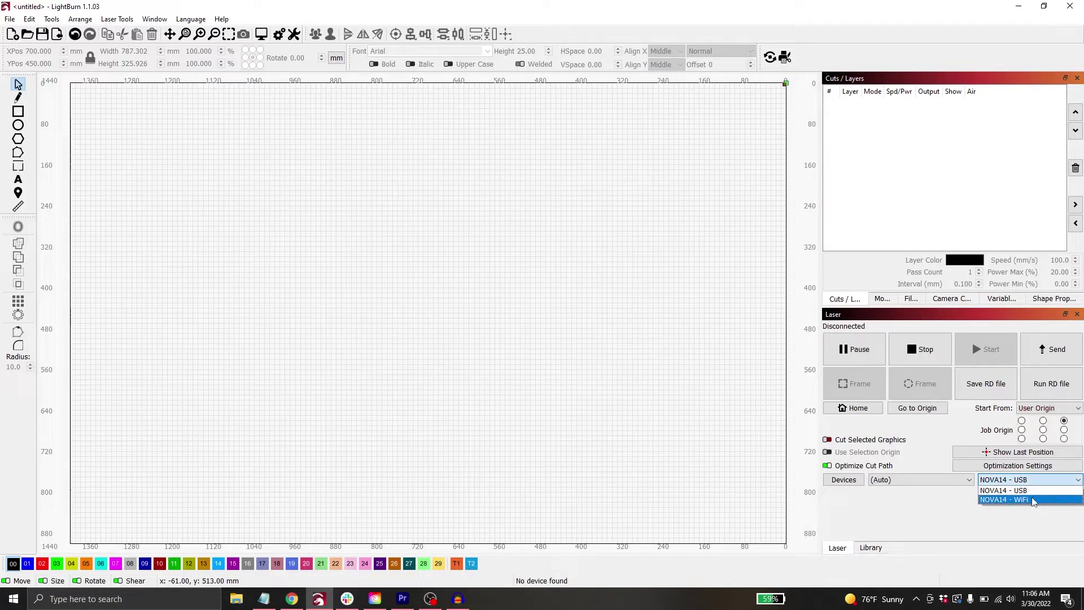
key("Escape")
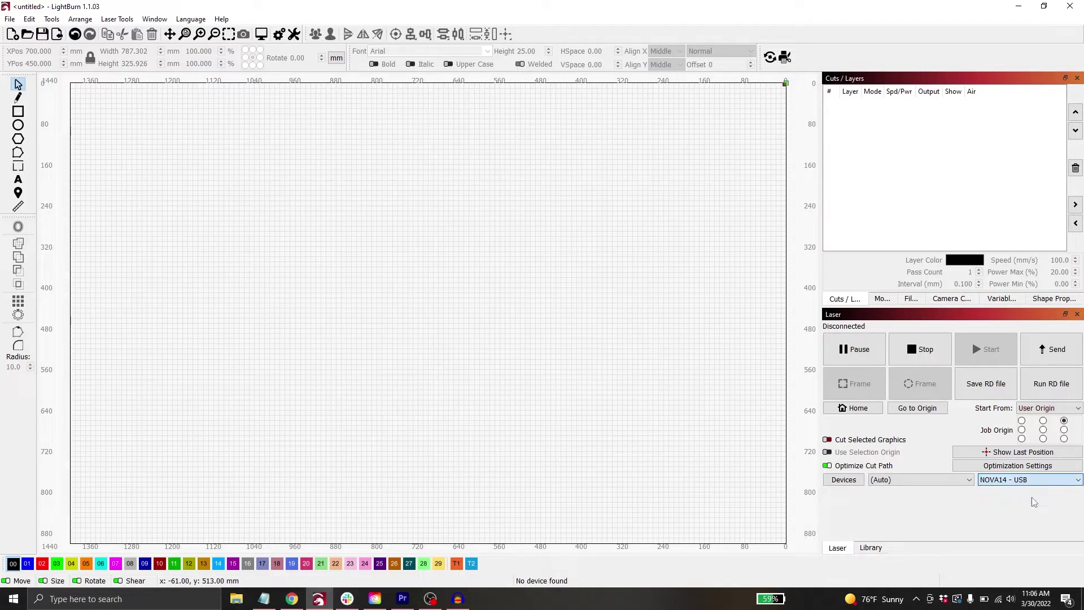
left_click(999, 604)
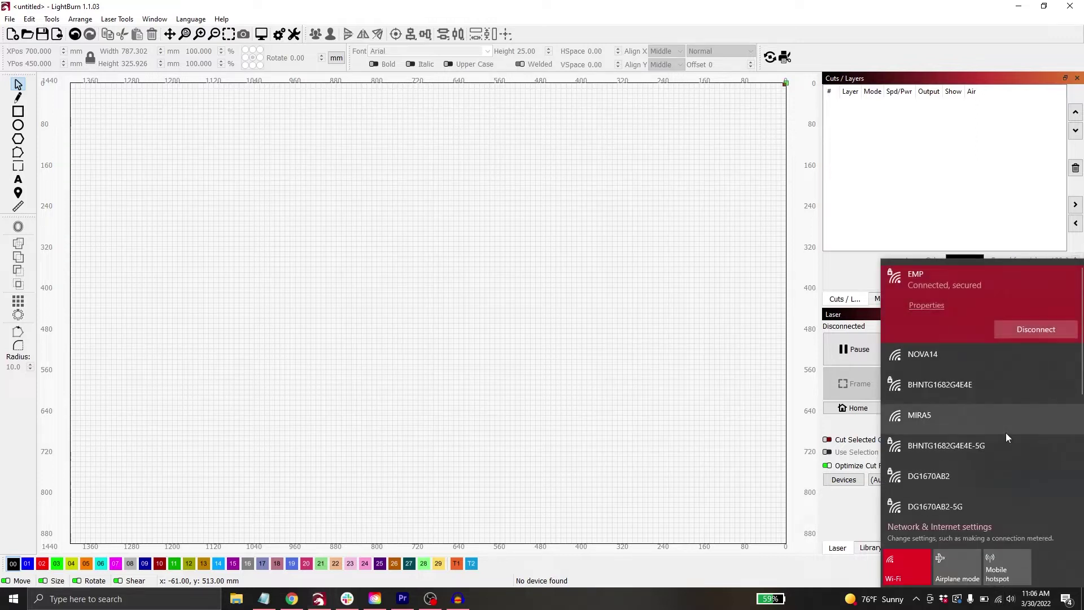
left_click(960, 358)
left_click(1014, 385)
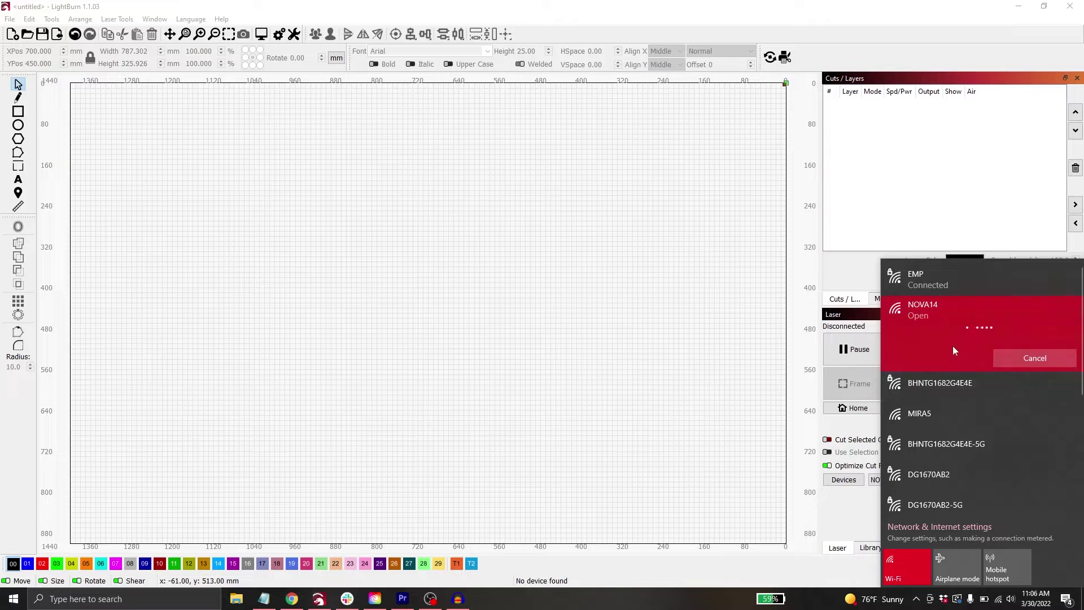
left_click(718, 389)
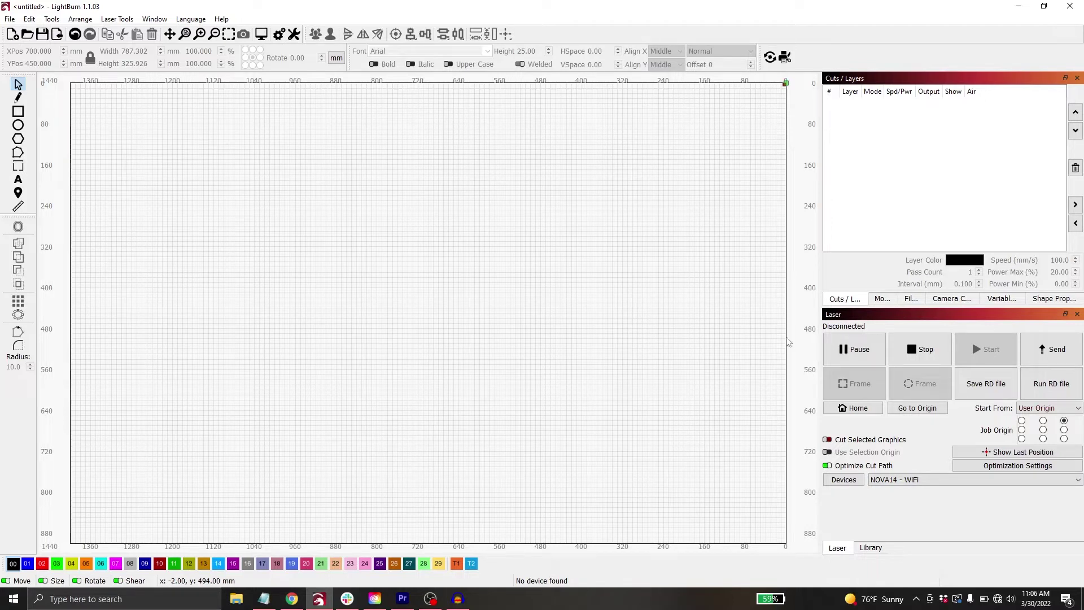
right_click(847, 482)
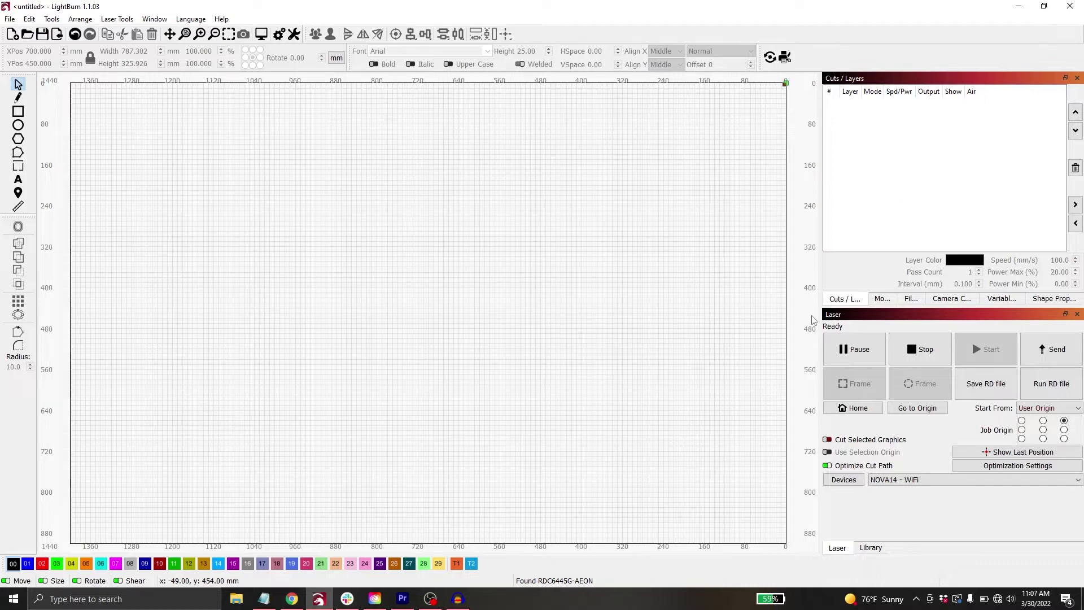
- Import the aeon-usa-logo-tagline-full-color-transparent PNG from the USB drive into the workspace
left_click(9, 20)
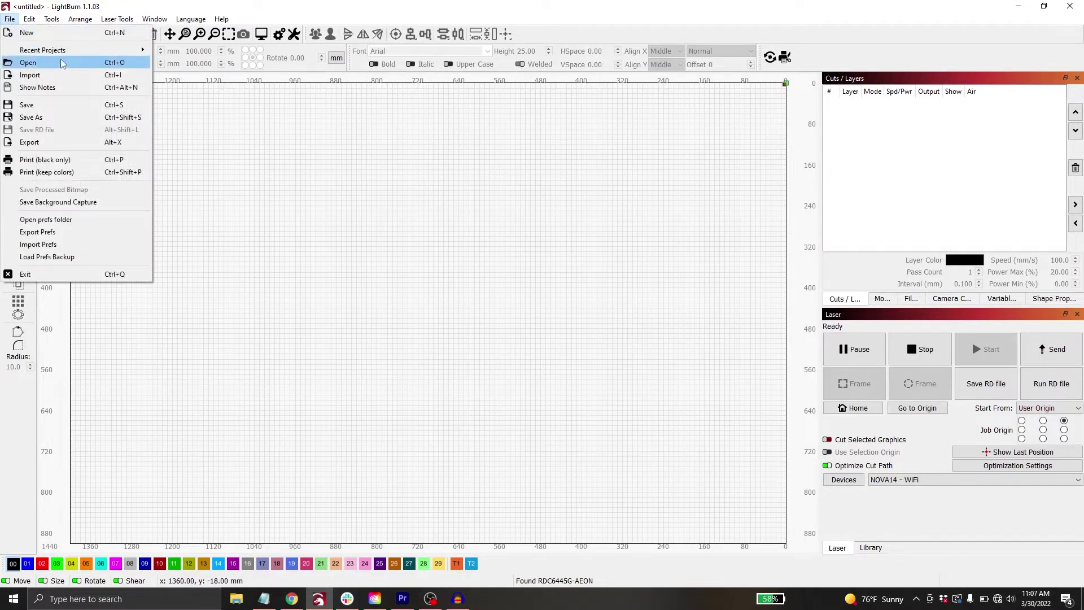
left_click(103, 76)
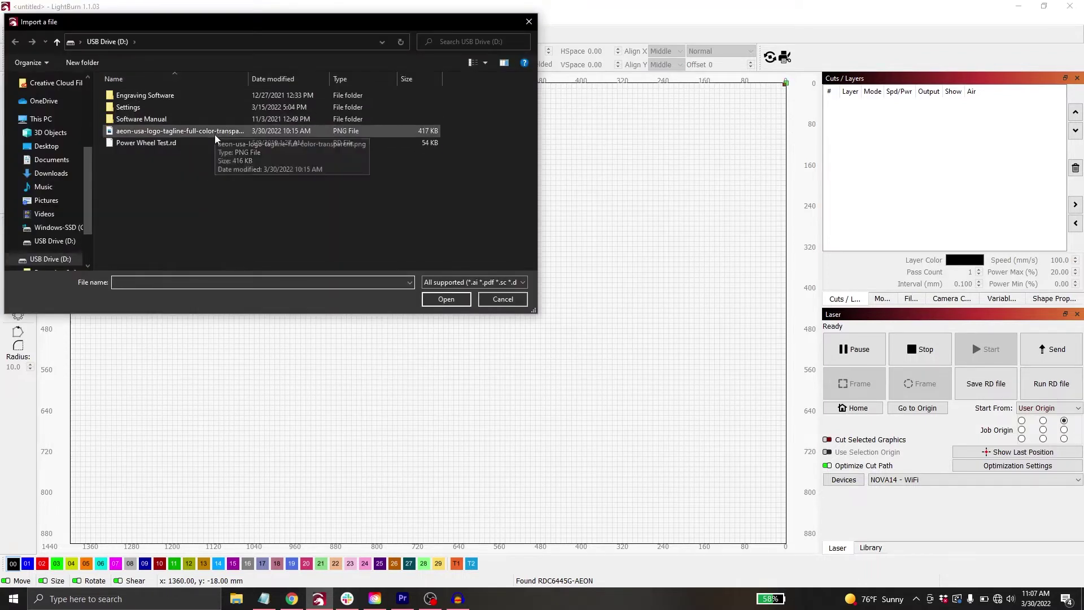
double_click(215, 131)
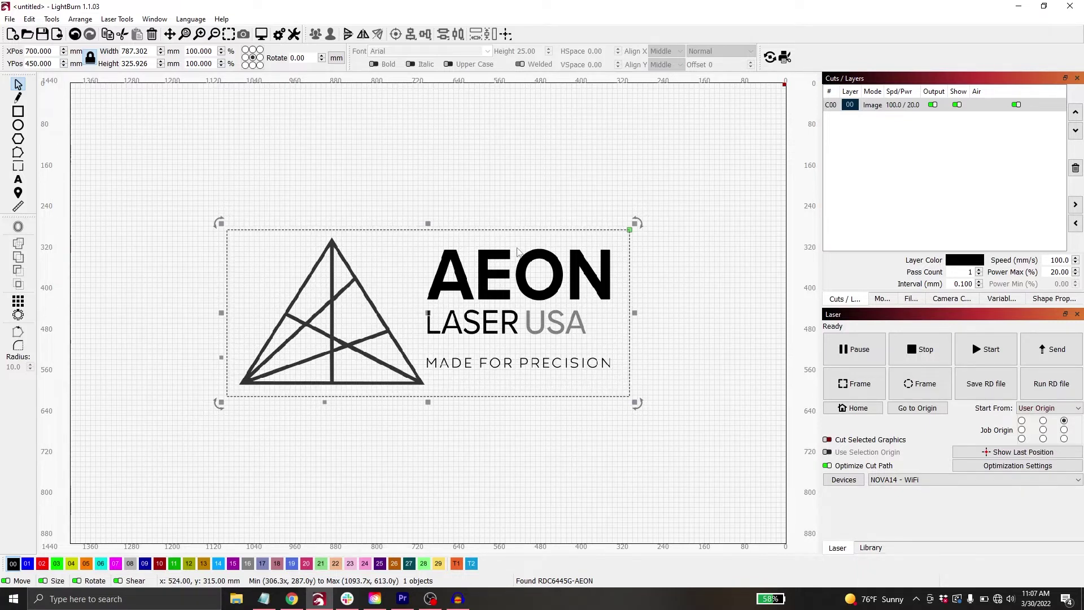
- Trace the imported logo image with the image faded and the threshold set to 151
right_click(494, 277)
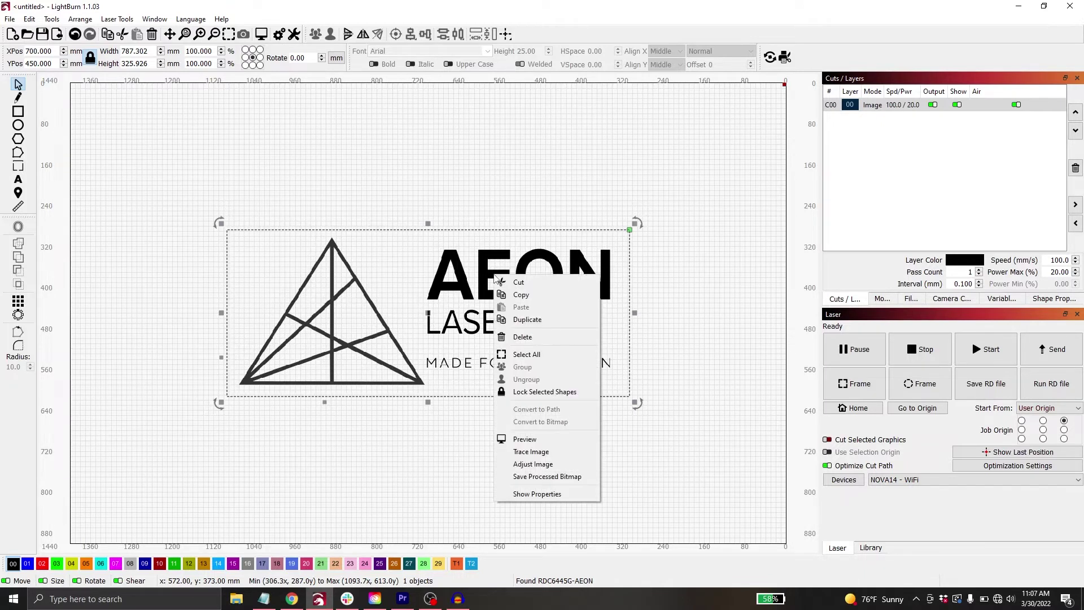
left_click(560, 456)
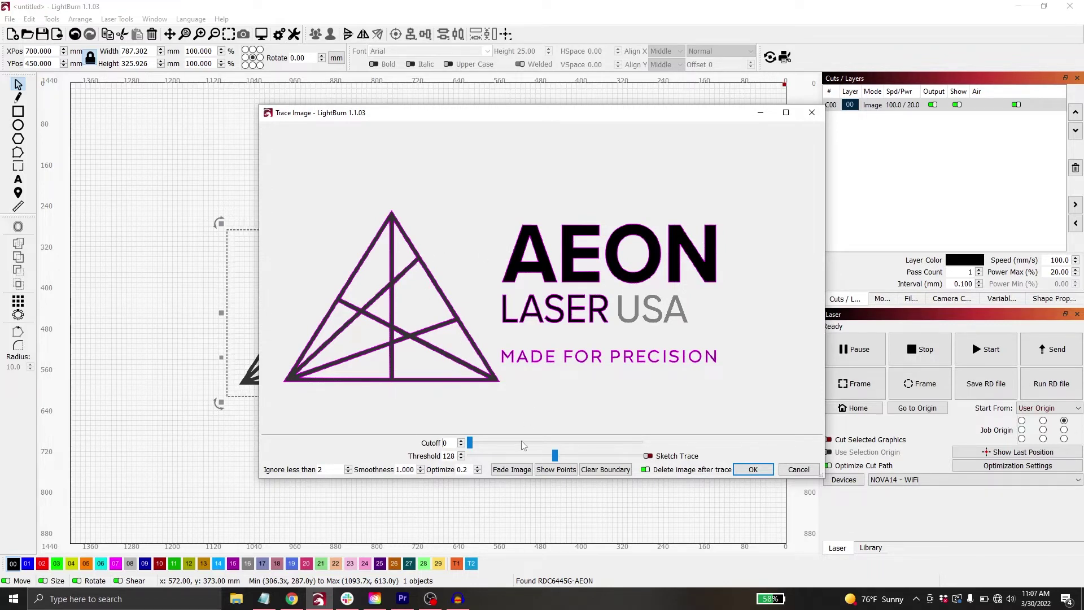
left_click(522, 468)
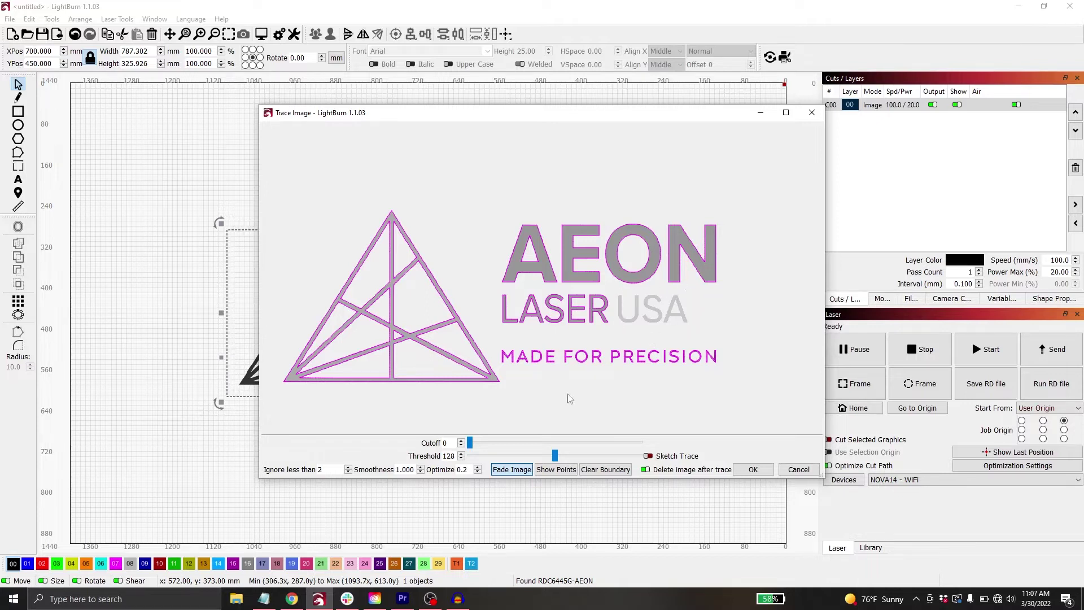
left_click_drag(556, 459, 572, 459)
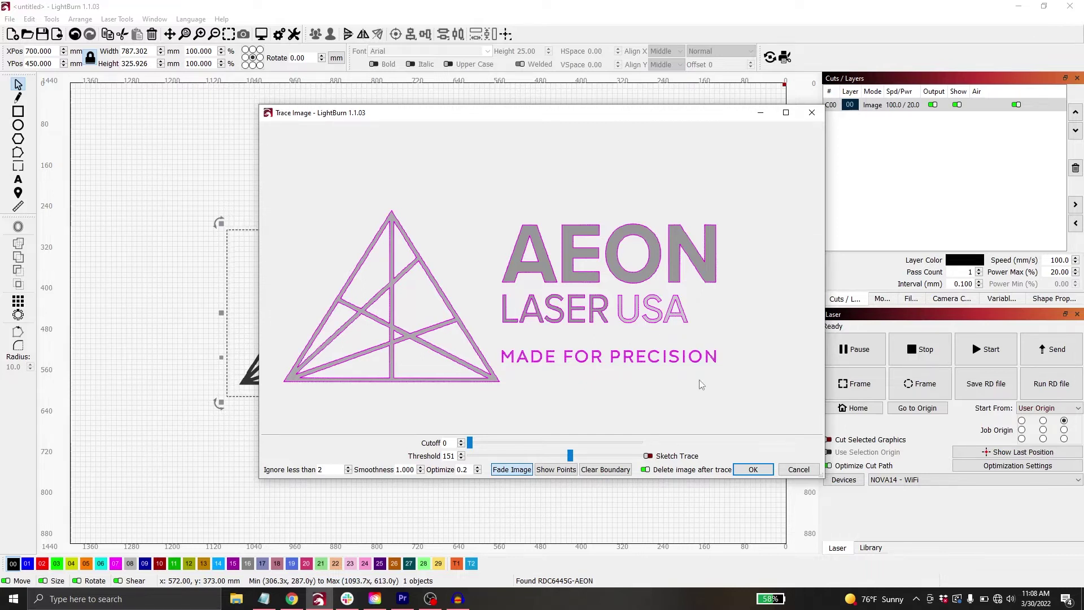
left_click(753, 469)
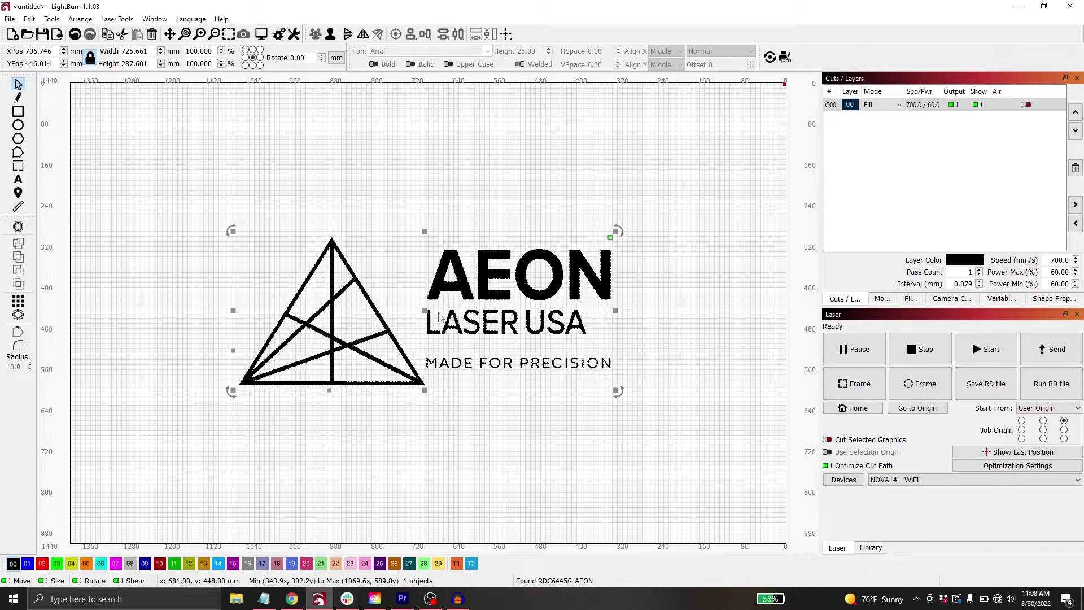
left_click(431, 201)
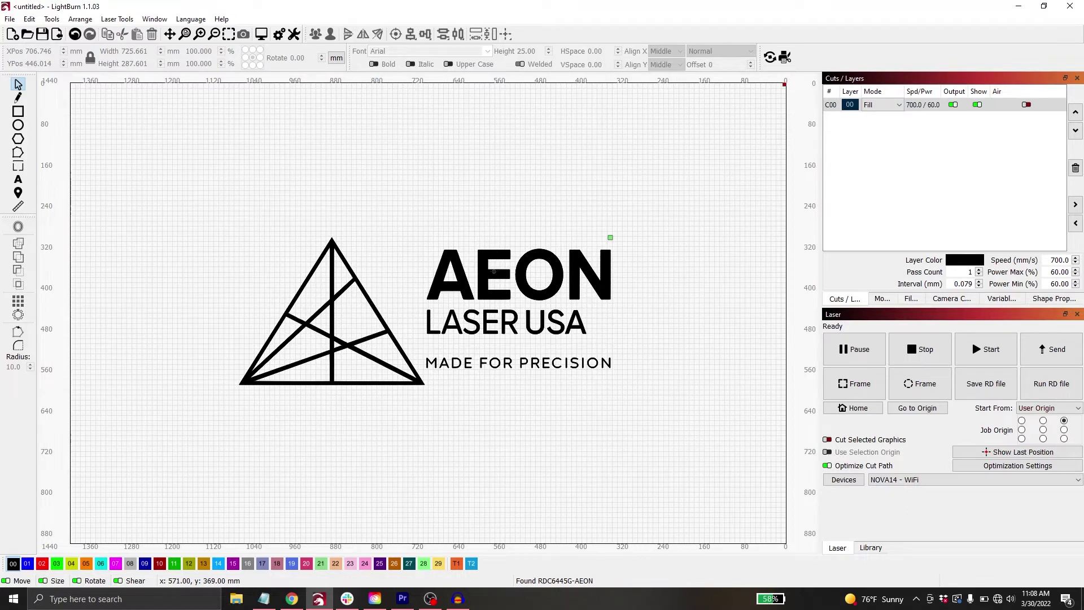
- Move the whole traced logo slightly up and to the right, to about X 667, Y 395 mm
left_click(494, 271)
left_click_drag(421, 312, 436, 299)
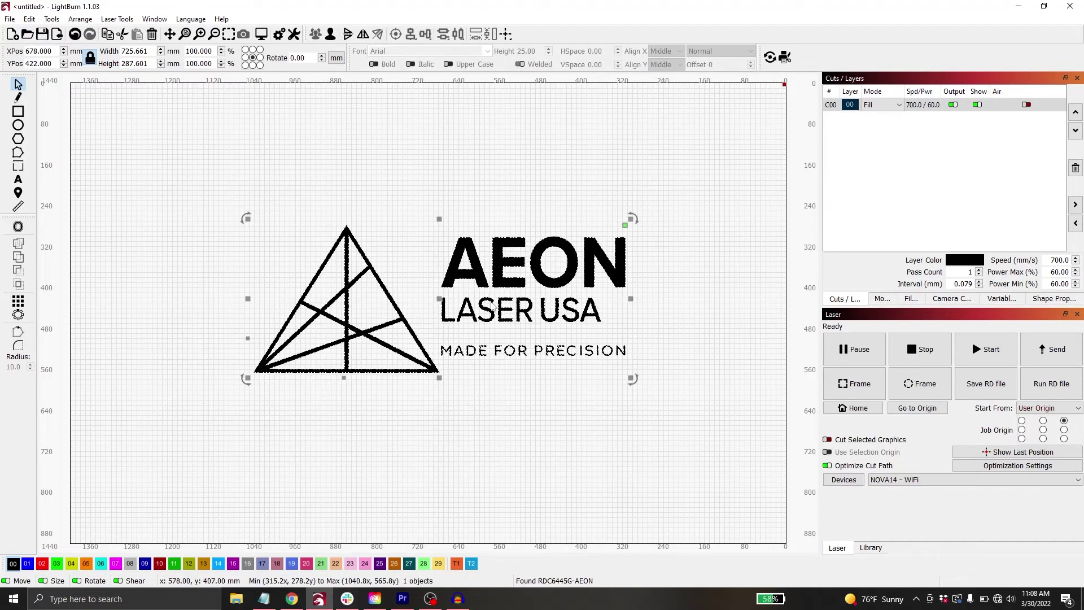
left_click(678, 416)
left_click_drag(652, 417, 441, 337)
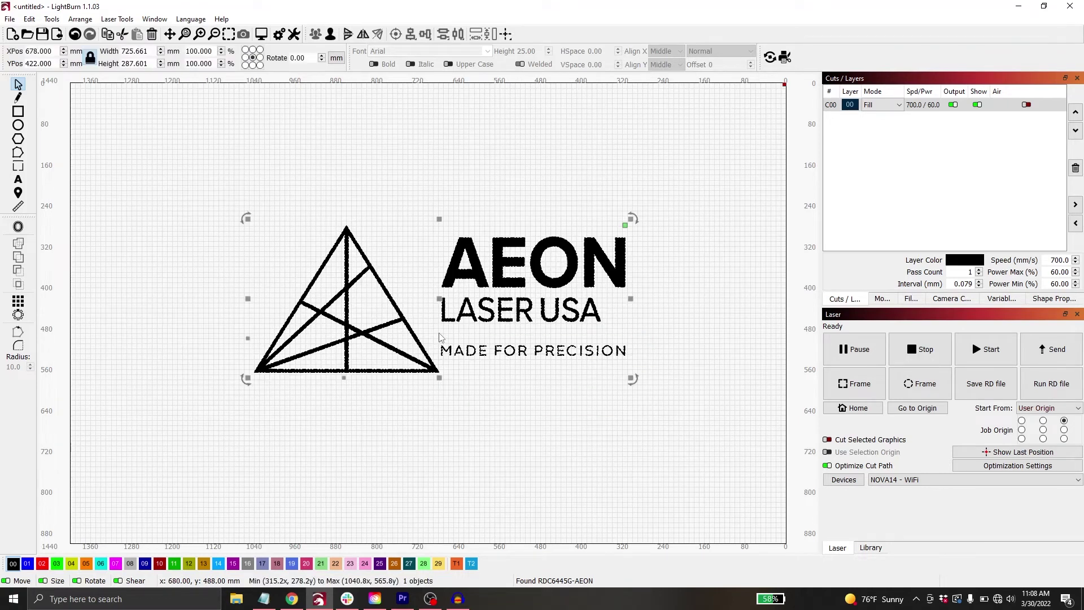
mouse_move(488, 295)
left_mouse_down()
mouse_move(480, 276)
mouse_move(493, 281)
left_mouse_up()
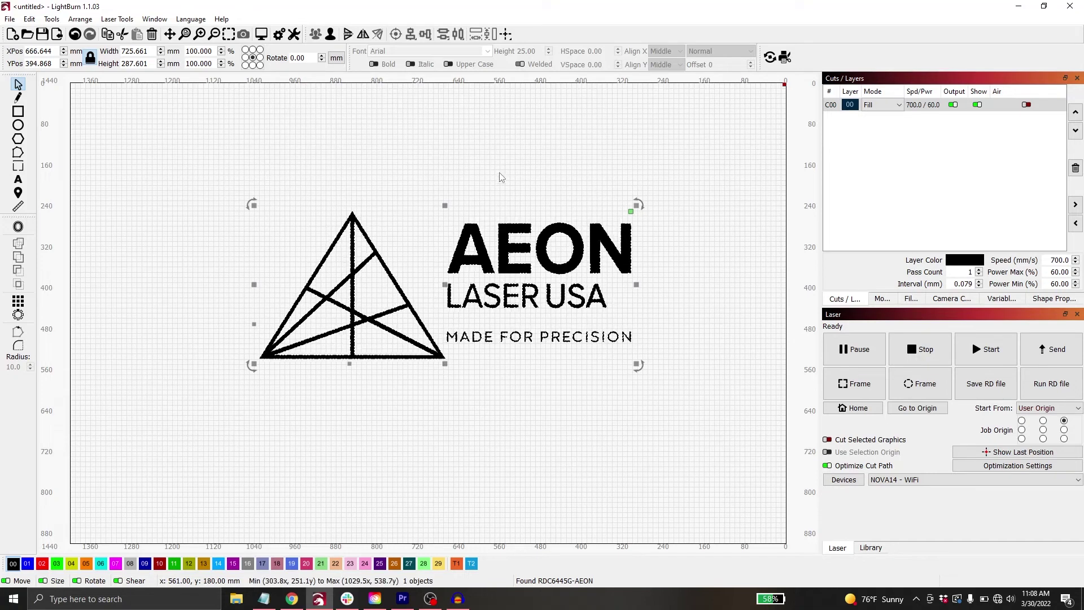
- Ungroup the traced logo and delete its MADE FOR PRECISION tagline
right_click(503, 248)
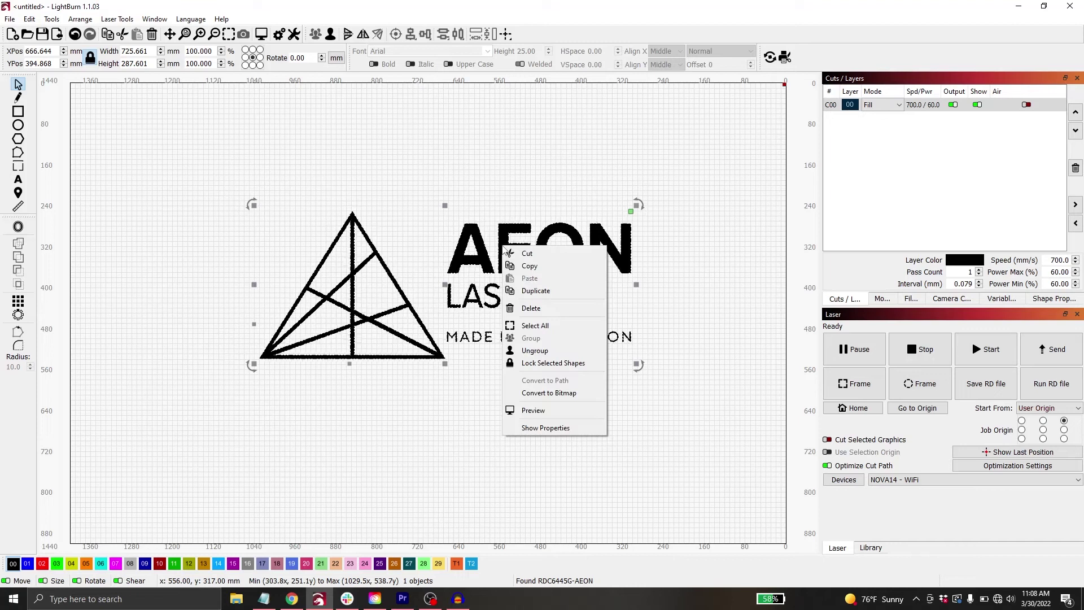
left_click(551, 352)
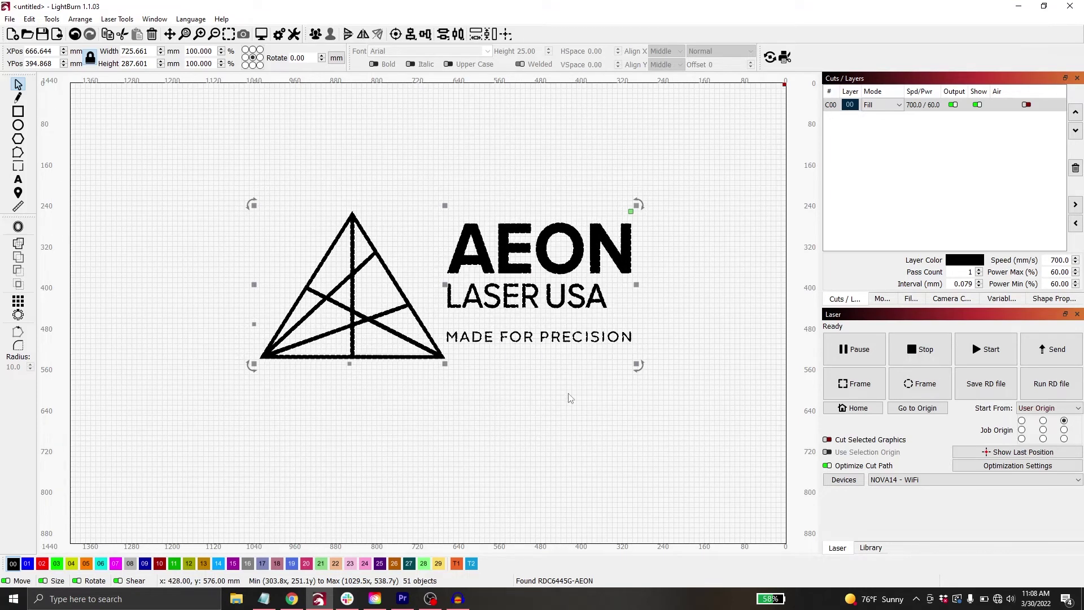
left_click(570, 452)
left_click_drag(655, 352, 450, 327)
left_click(630, 360)
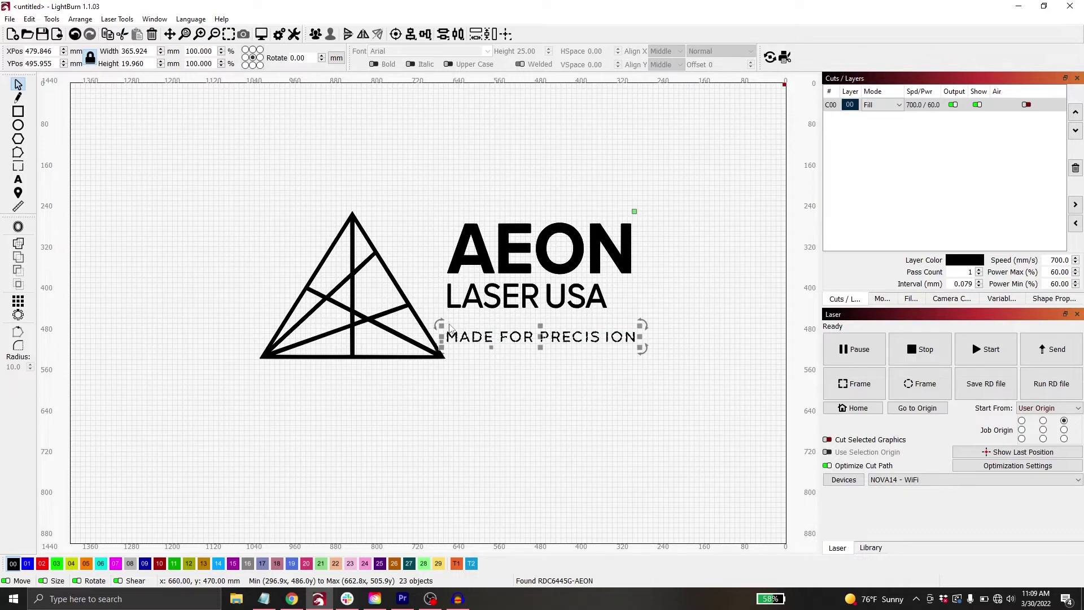
key("Delete")
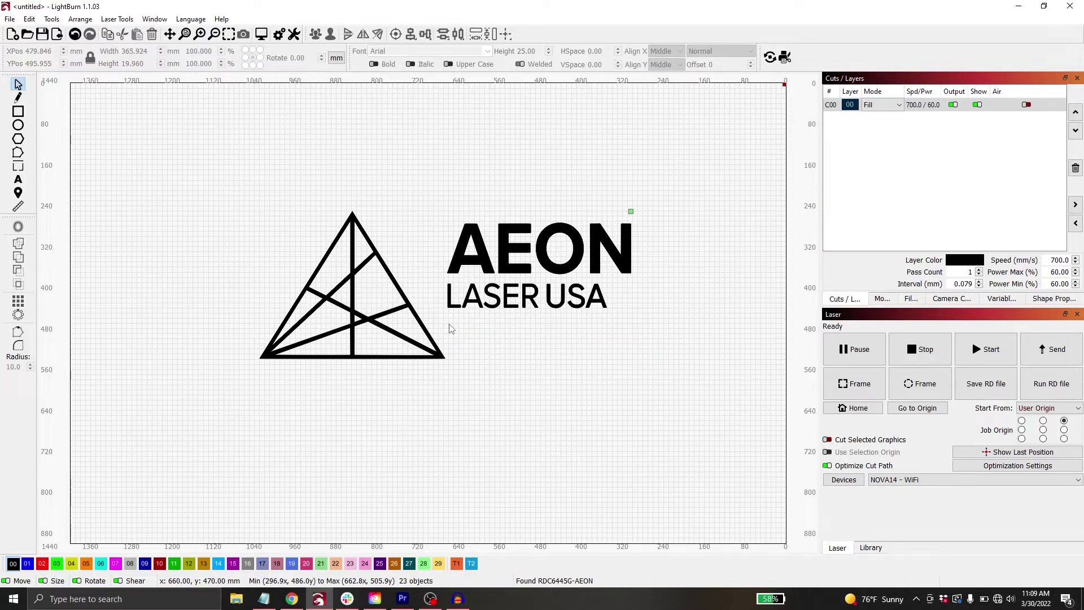
- Move the AEON LASER USA lettering directly beneath the triangle, to about X 856, Y 640 mm
left_click_drag(664, 348, 445, 207)
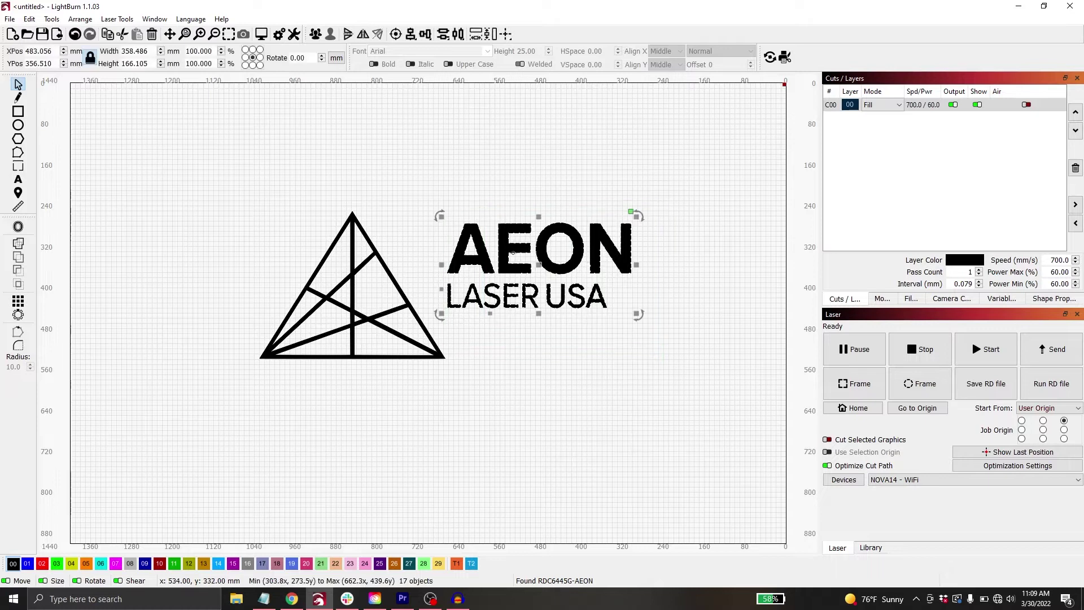
left_click_drag(538, 265, 350, 415)
left_click(499, 429)
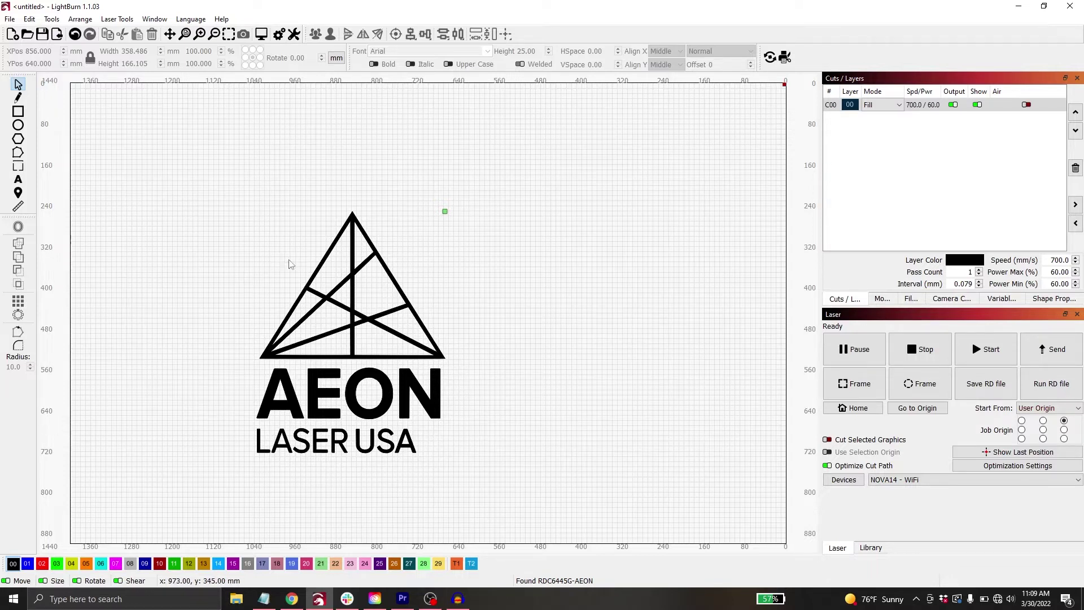
- Group the triangle and the AEON LASER USA lettering into one object
left_click_drag(219, 191, 493, 484)
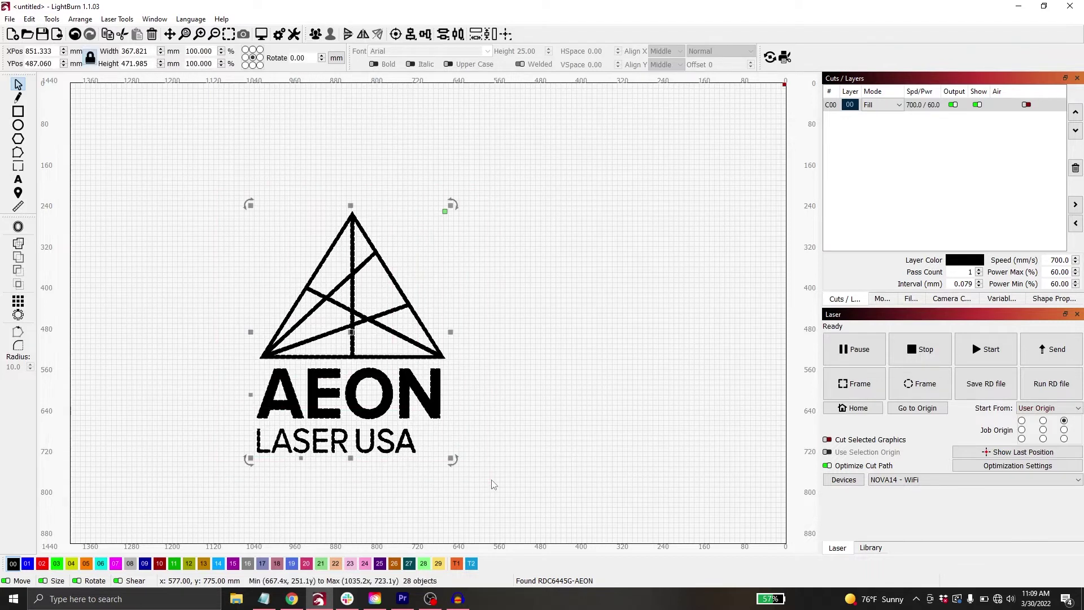
right_click(376, 357)
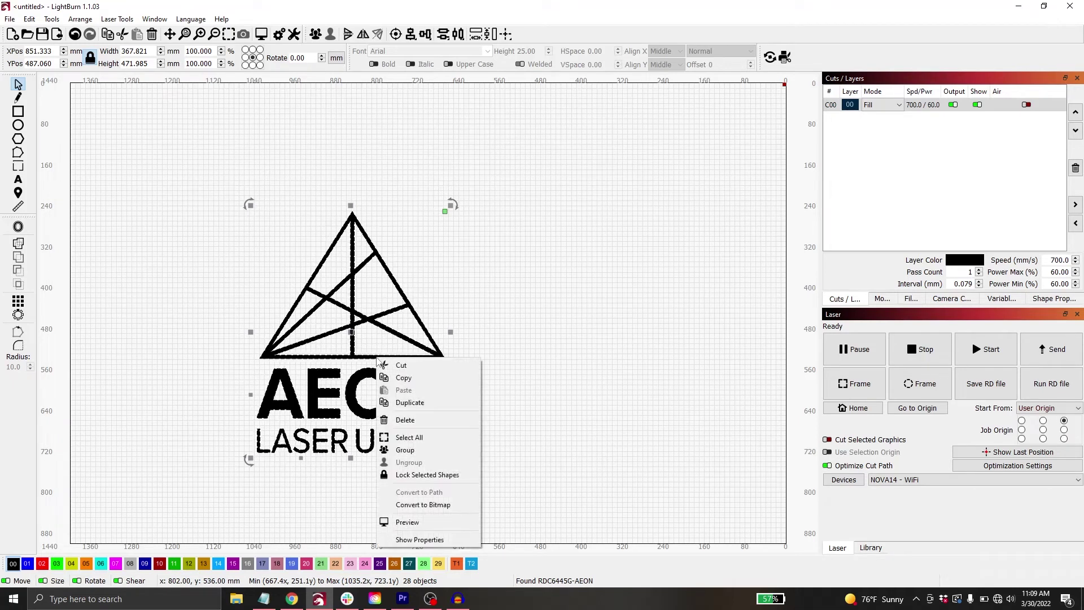
left_click(399, 450)
left_click(405, 366)
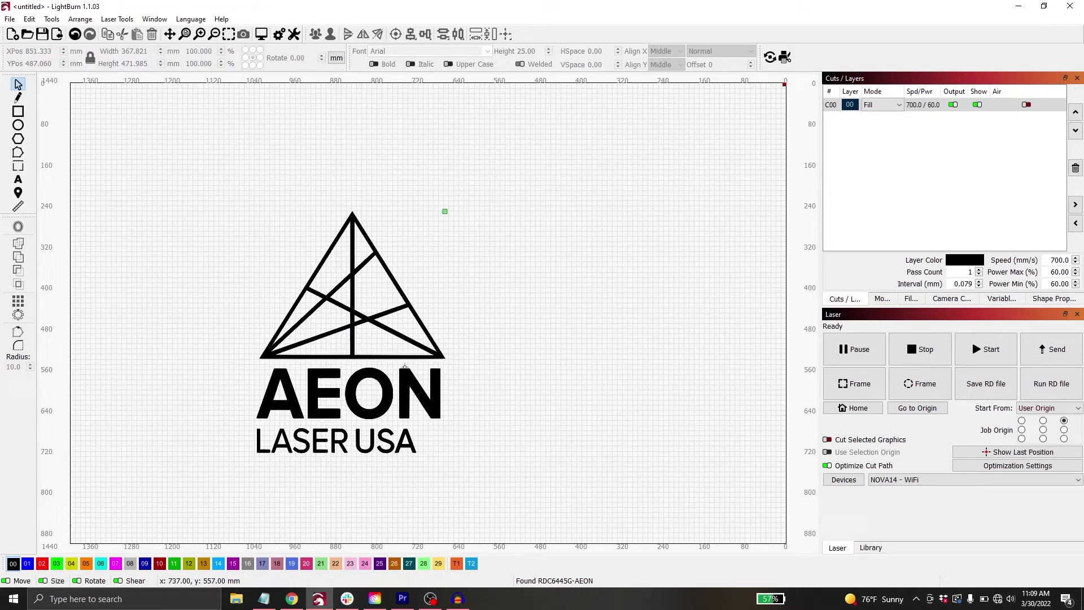
- Move the grouped logo towards the middle of the work area, to about X 535, Y 426 mm
left_click(381, 381)
left_click_drag(352, 333, 514, 305)
left_click(677, 280)
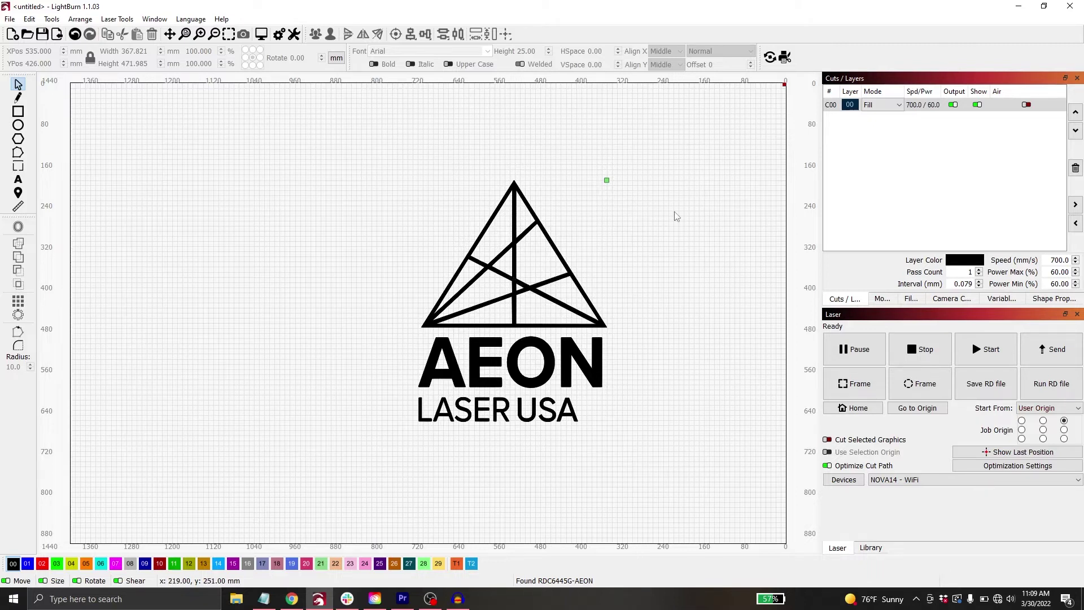
- Set the black layer C00 to Line mode in its cut settings
double_click(924, 105)
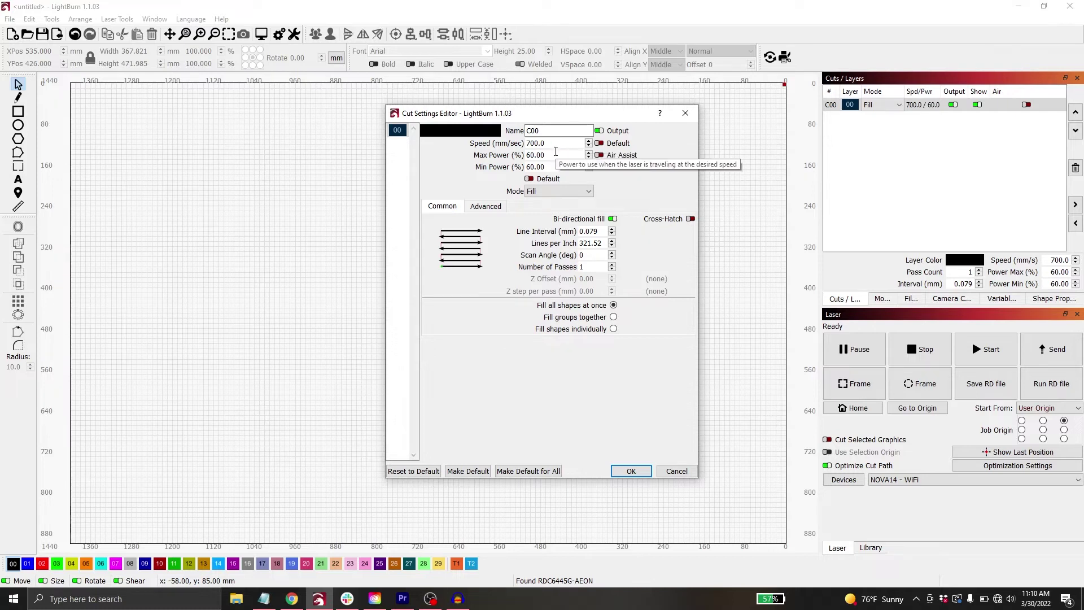
left_click(587, 192)
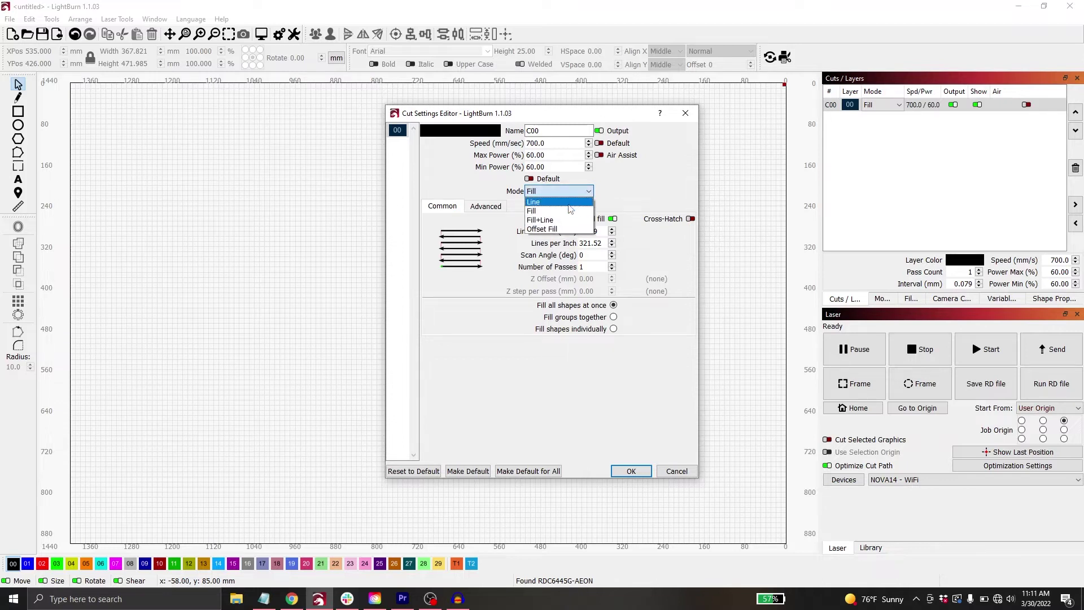
left_click(571, 202)
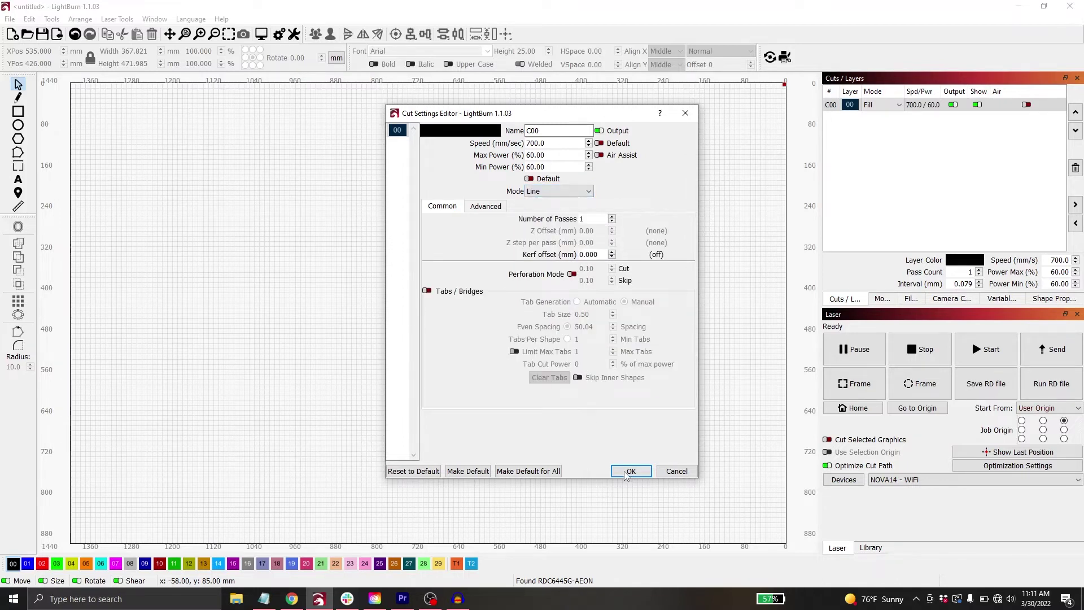
left_click(625, 472)
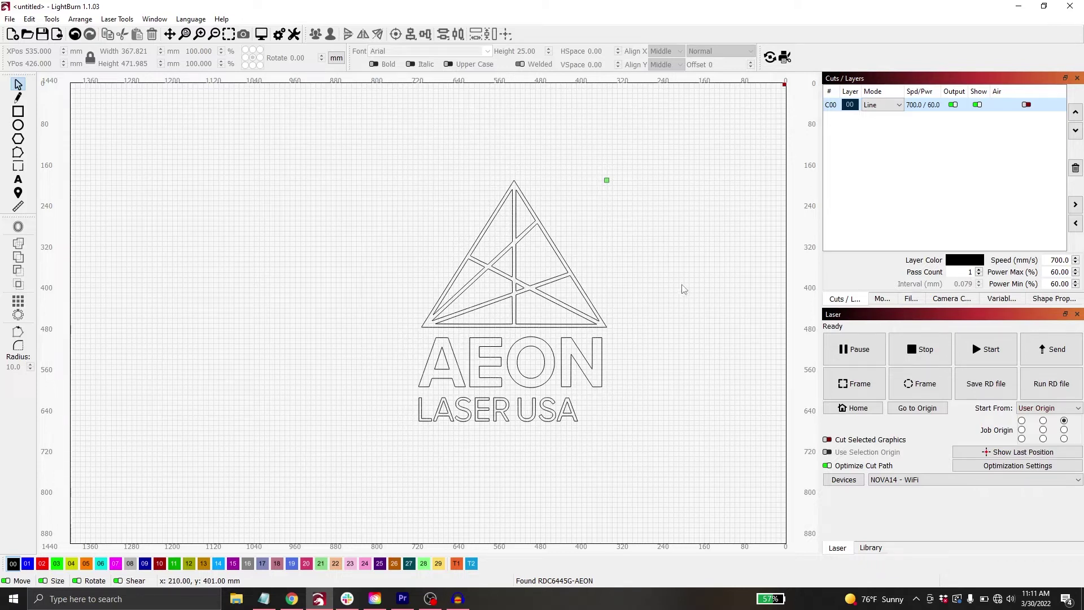
- Switch layer C00 back to Fill mode and leave the logo unselected
left_click(882, 106)
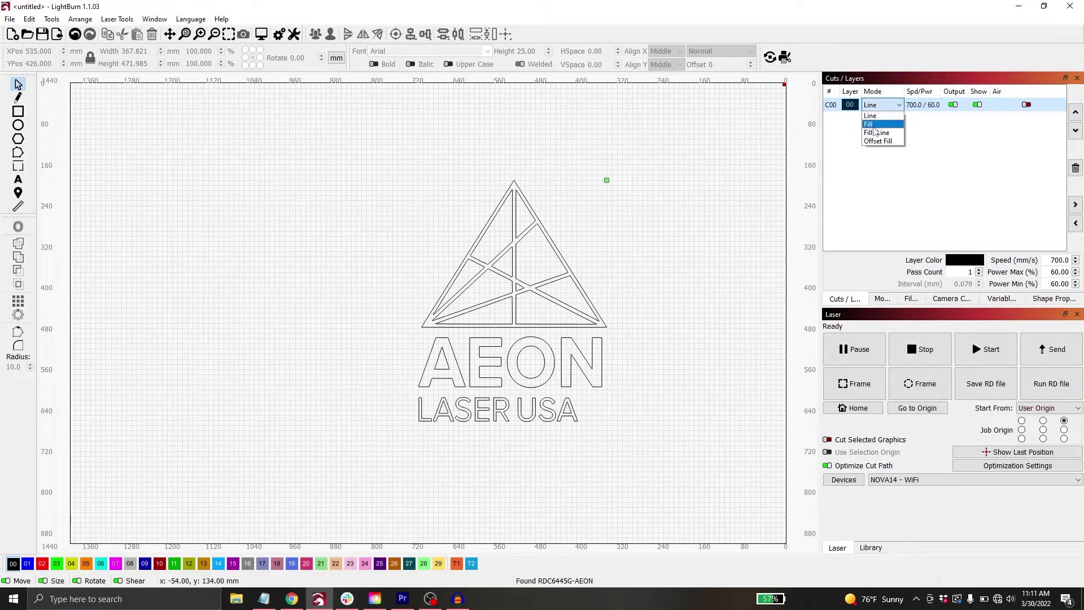
left_click(873, 125)
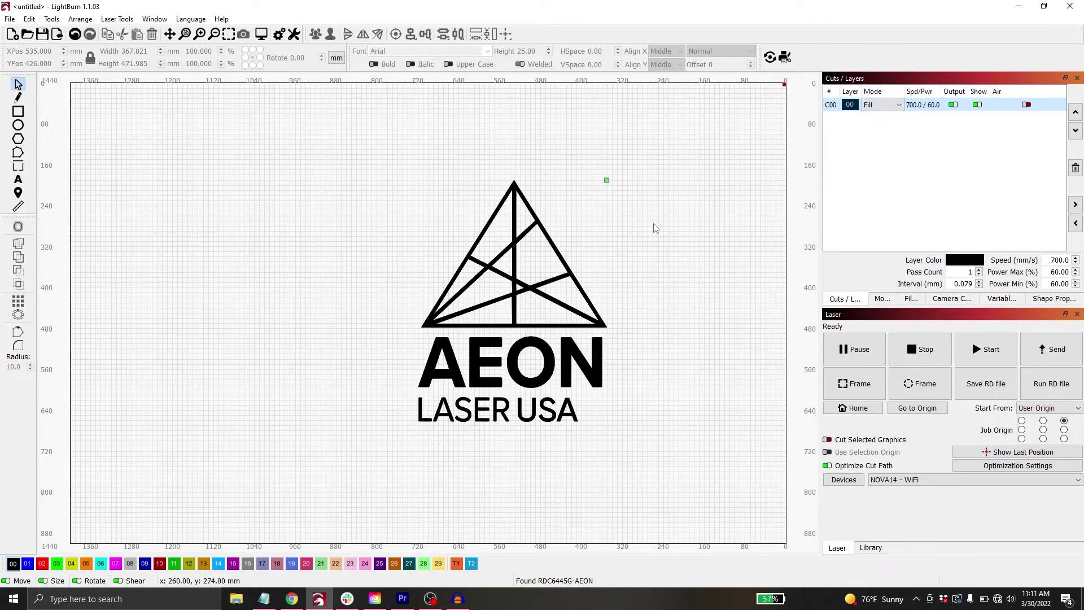
left_click(539, 255)
left_click(395, 230)
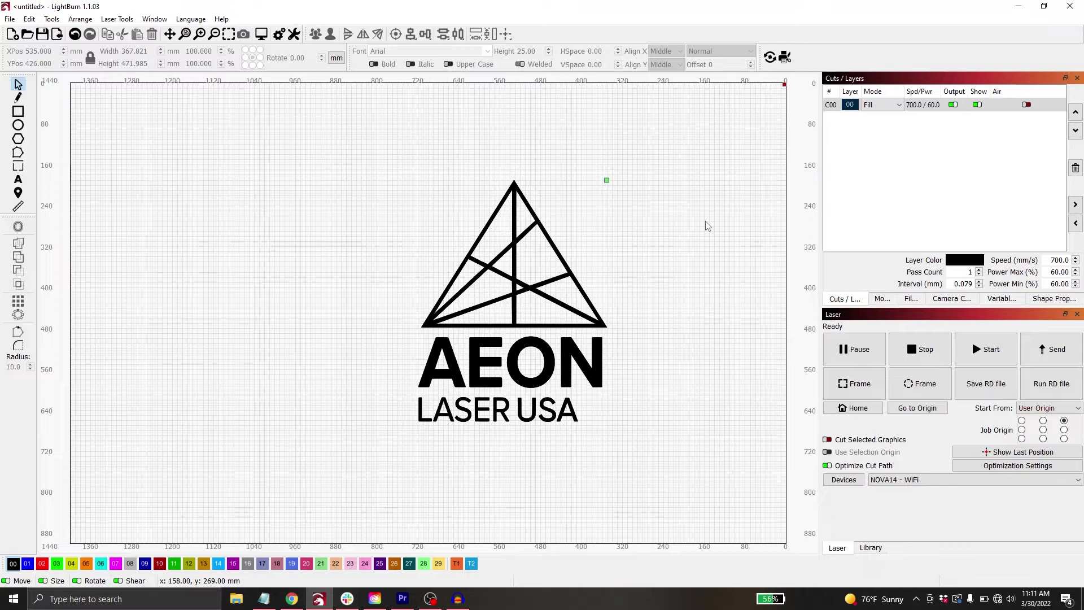
- Draw a trial ellipse about 482 by 623 mm around the logo on blue layer 01 and delete it
left_click(1027, 105)
left_click(18, 125)
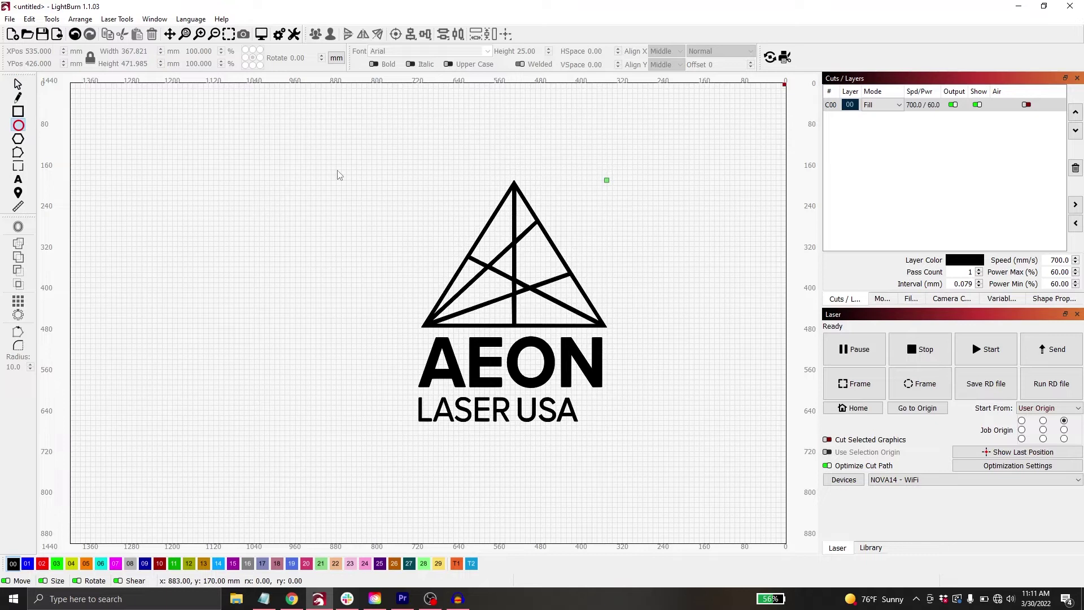
left_click_drag(386, 166, 635, 490)
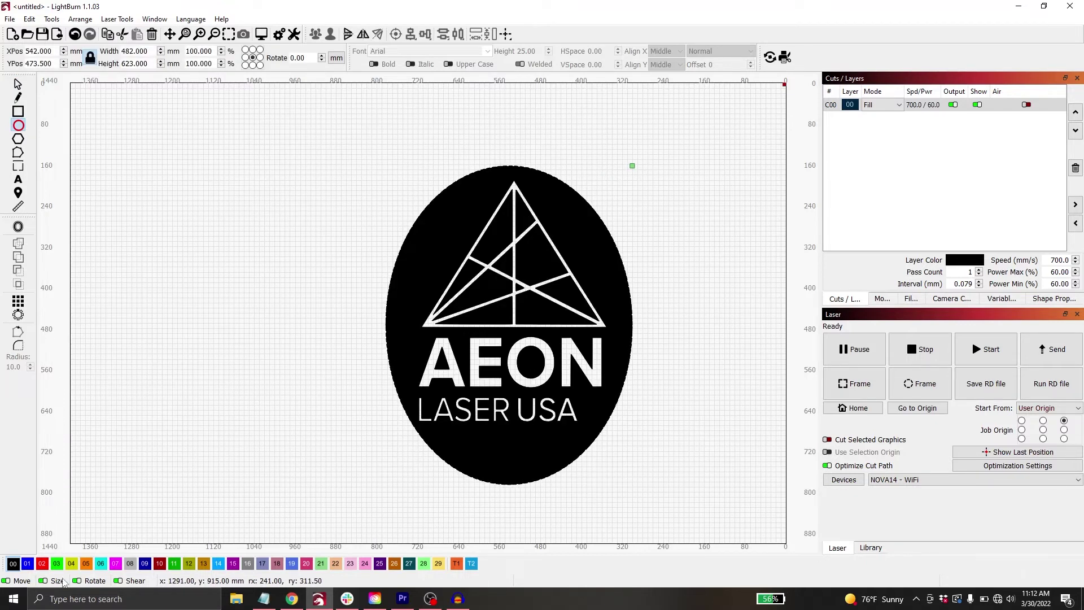
left_click(26, 564)
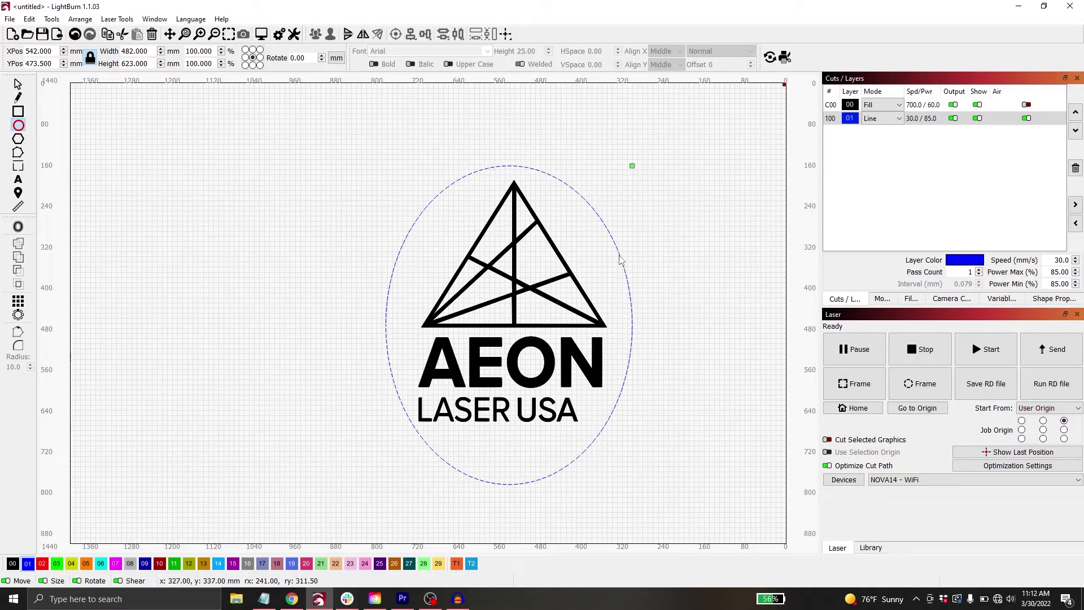
key("Delete")
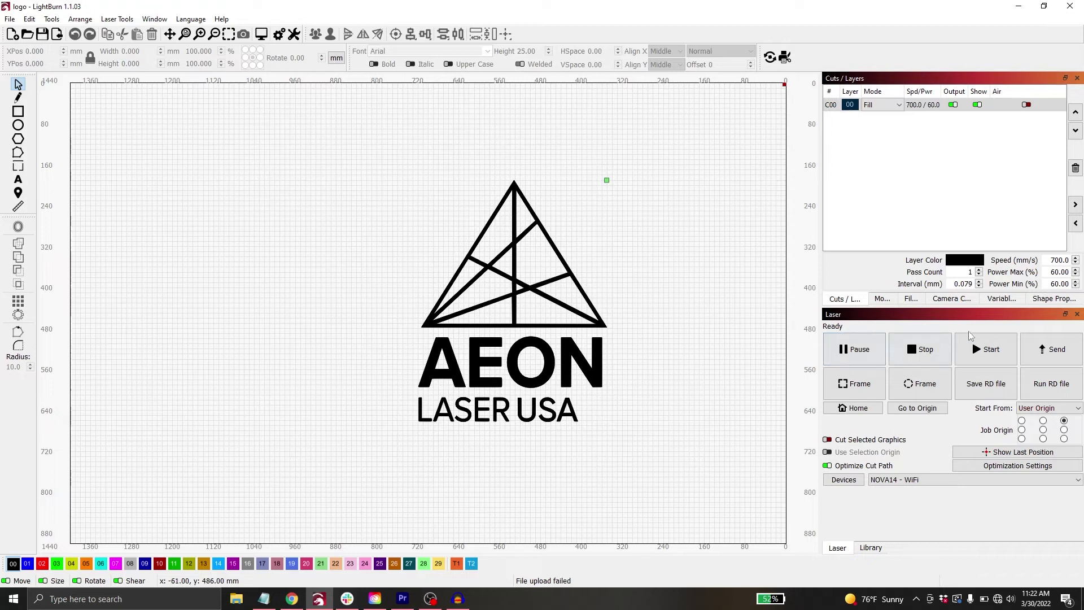
- Send the logo job to the laser under the file name aeonlogo
left_click(1056, 349)
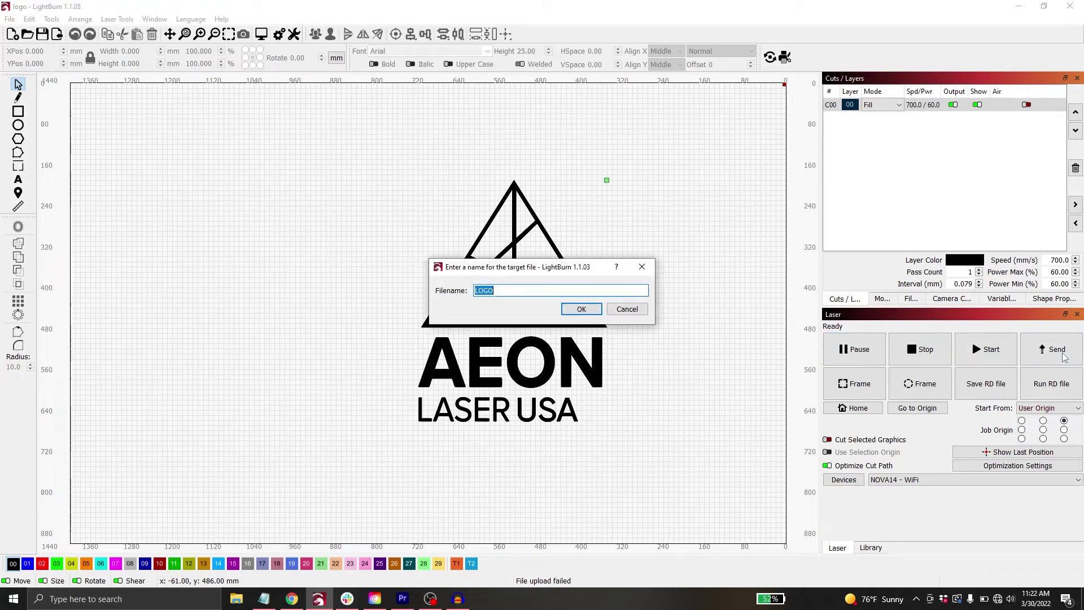
type("aeon log")
key("BackSpace")
key("BackSpace")
key("BackSpace")
key("BackSpace")
type("logo")
left_click(581, 309)
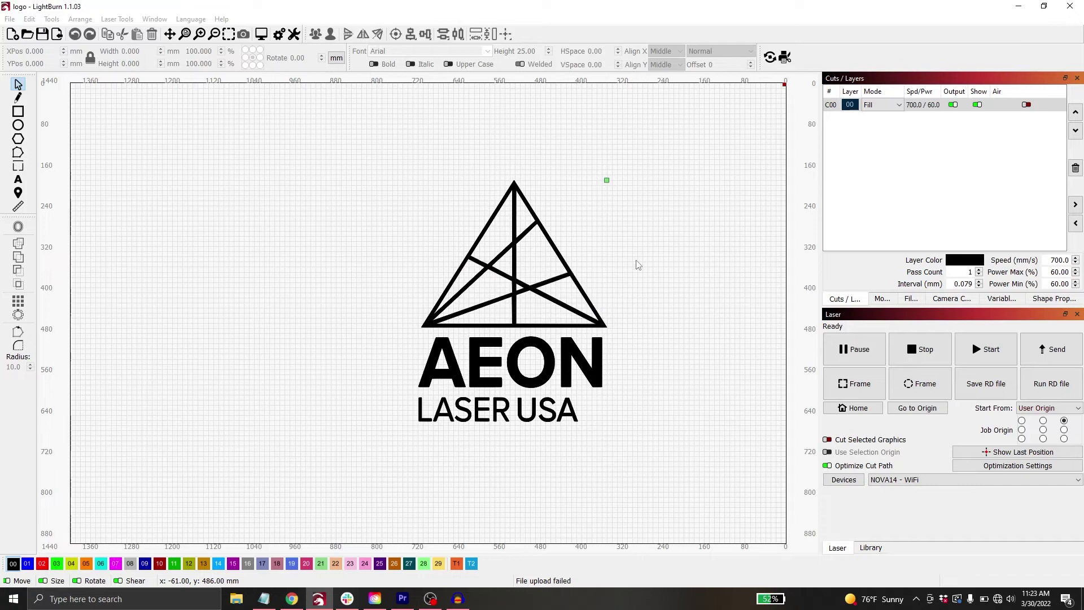